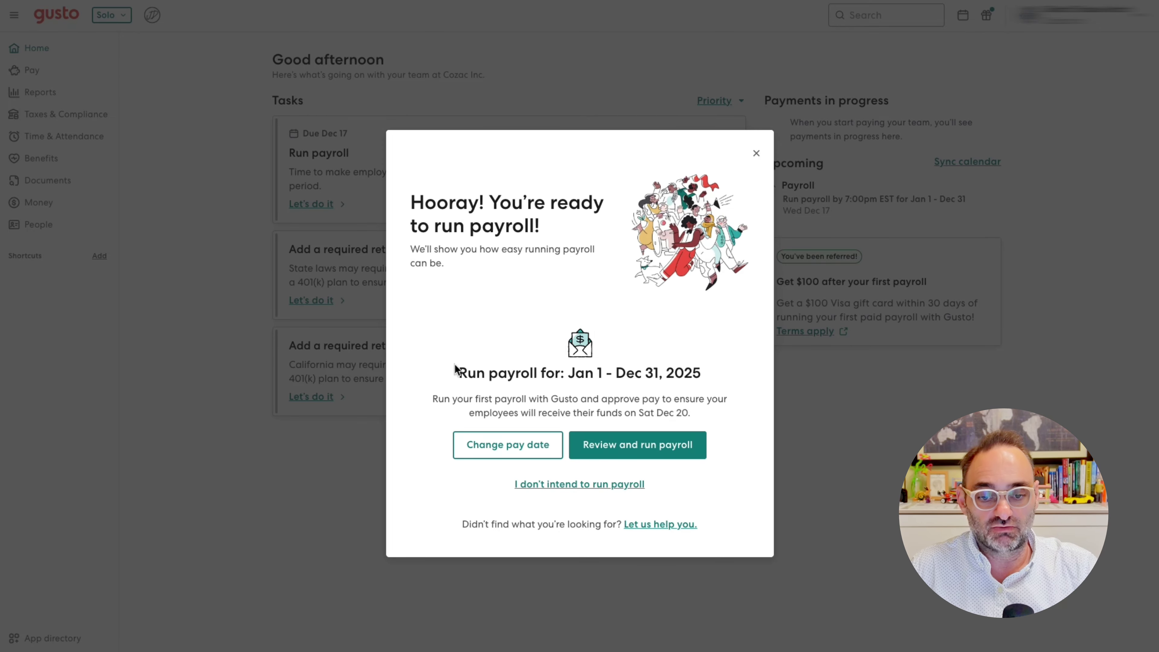
# Highlight the pay period in the payroll welcome dialog, close it, and dismiss the state-law retirement plan task from the home page
pyautogui.press('Tab')
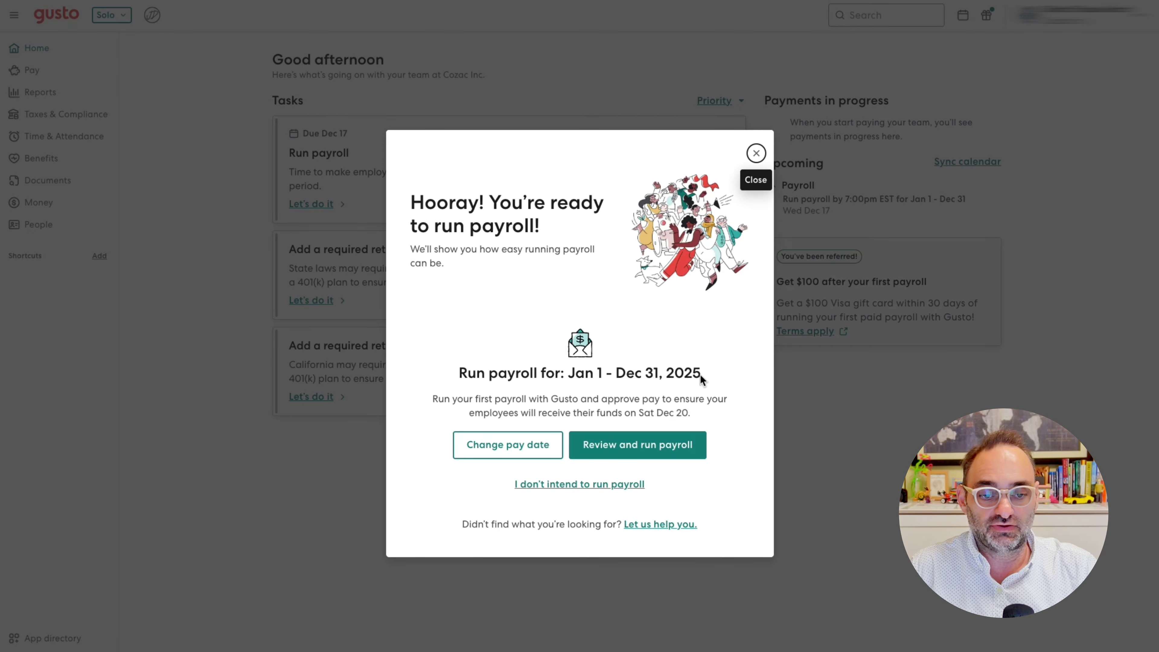
pyautogui.moveTo(701, 377); pyautogui.dragTo(423, 372)
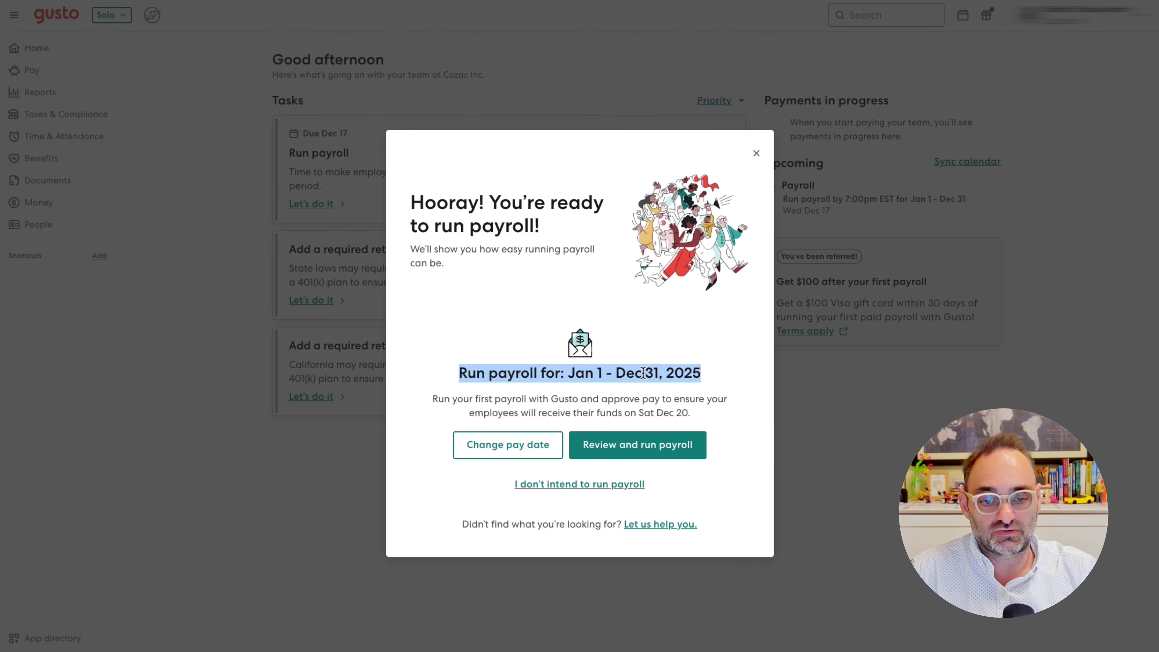
pyautogui.moveTo(567, 376); pyautogui.dragTo(710, 378)
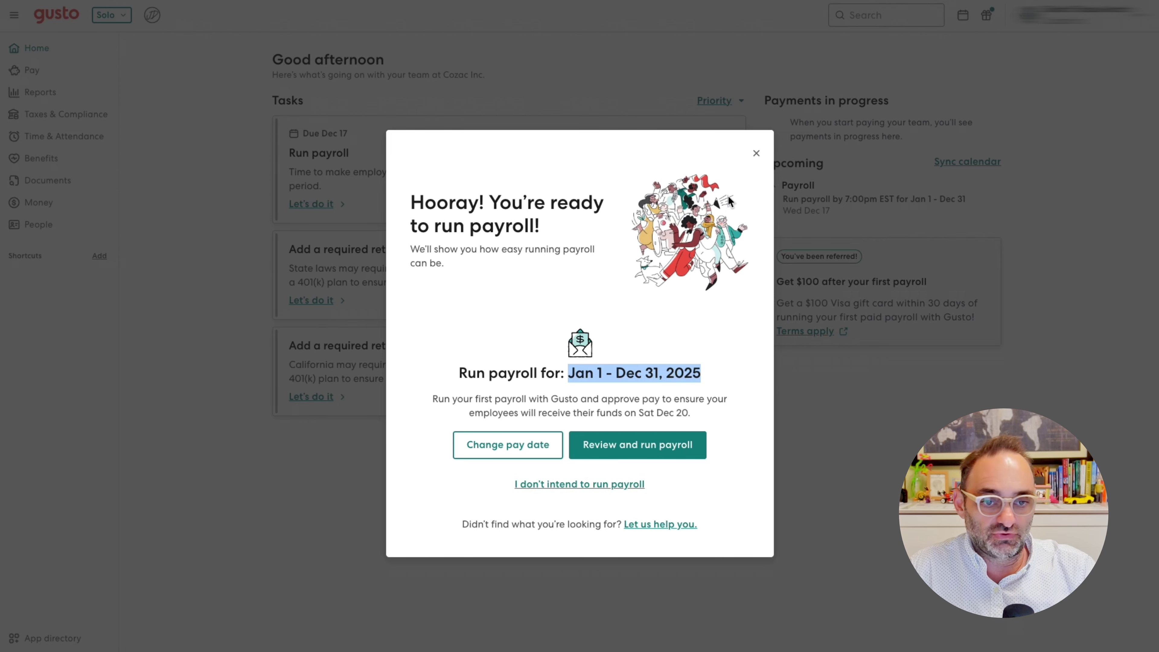
pyautogui.click(756, 156)
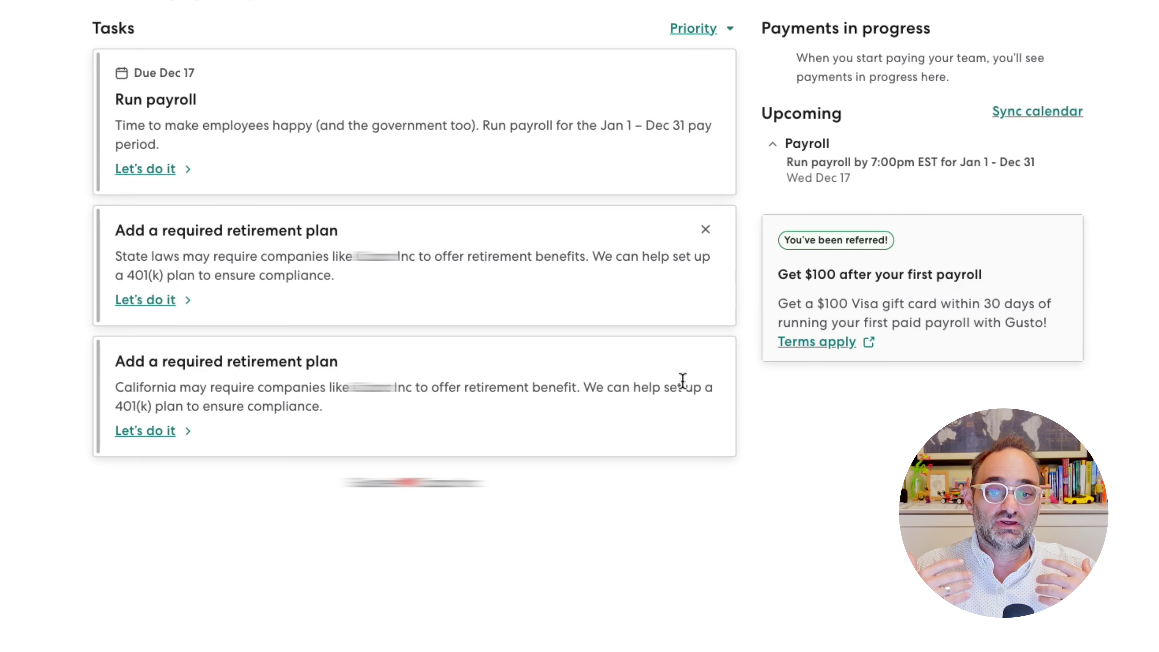
pyautogui.click(706, 229)
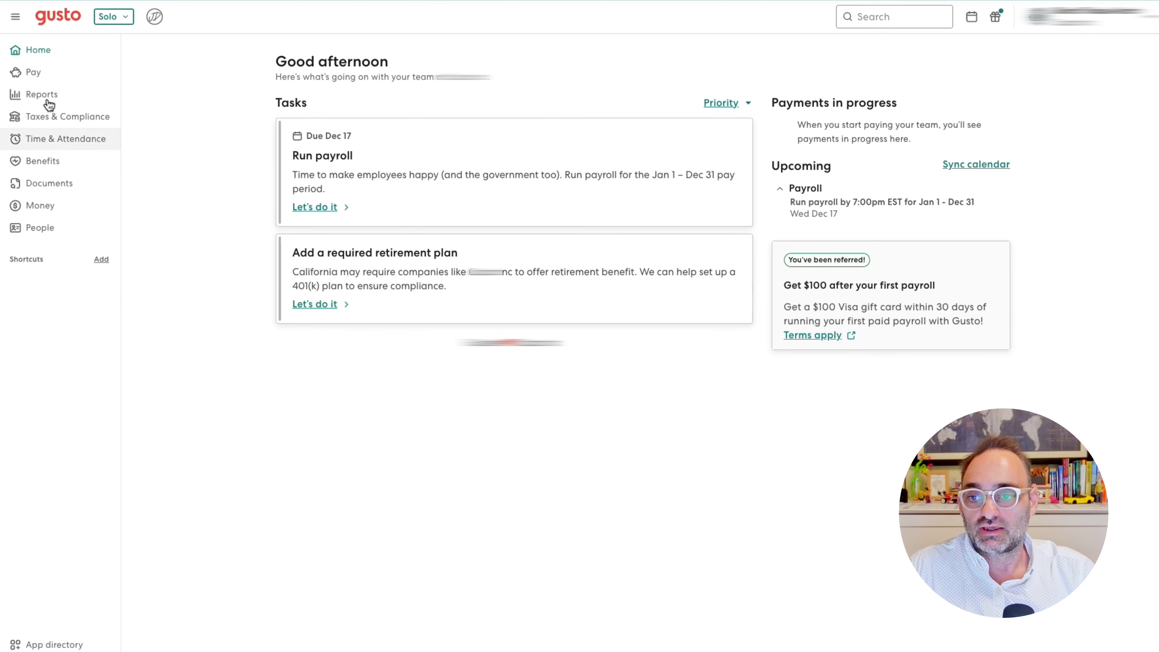
# View the Pay page and open its settings
pyautogui.click(44, 79)
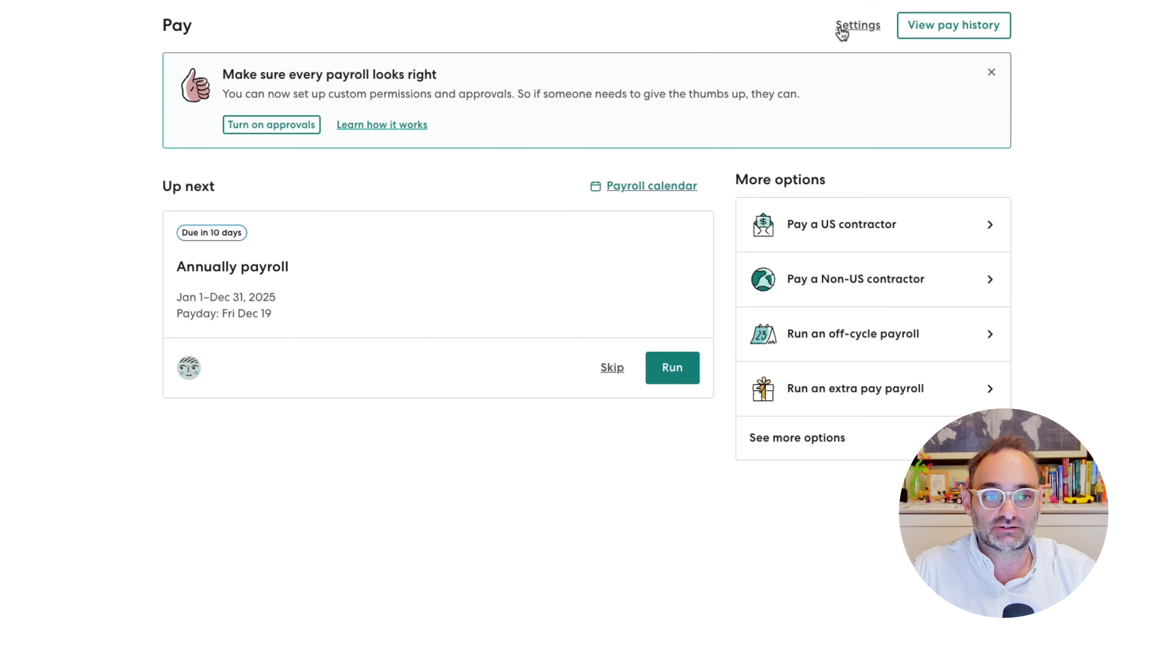
pyautogui.click(858, 25)
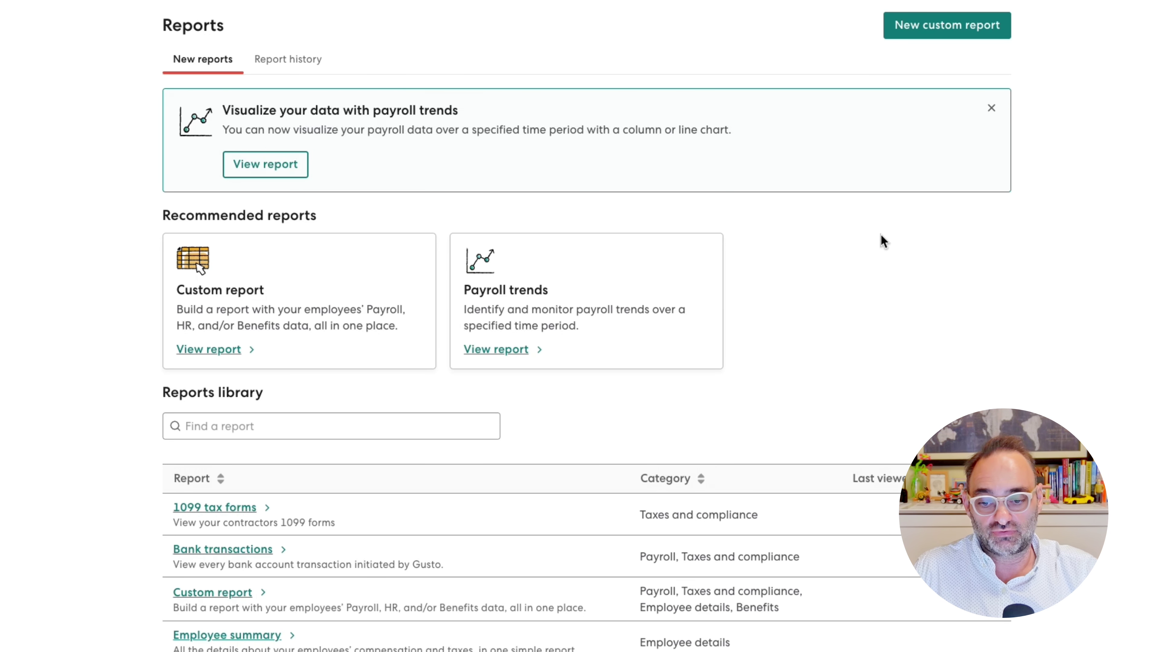
# Look through the reports available in the Reports library
pyautogui.scroll(-5, 869, 257)
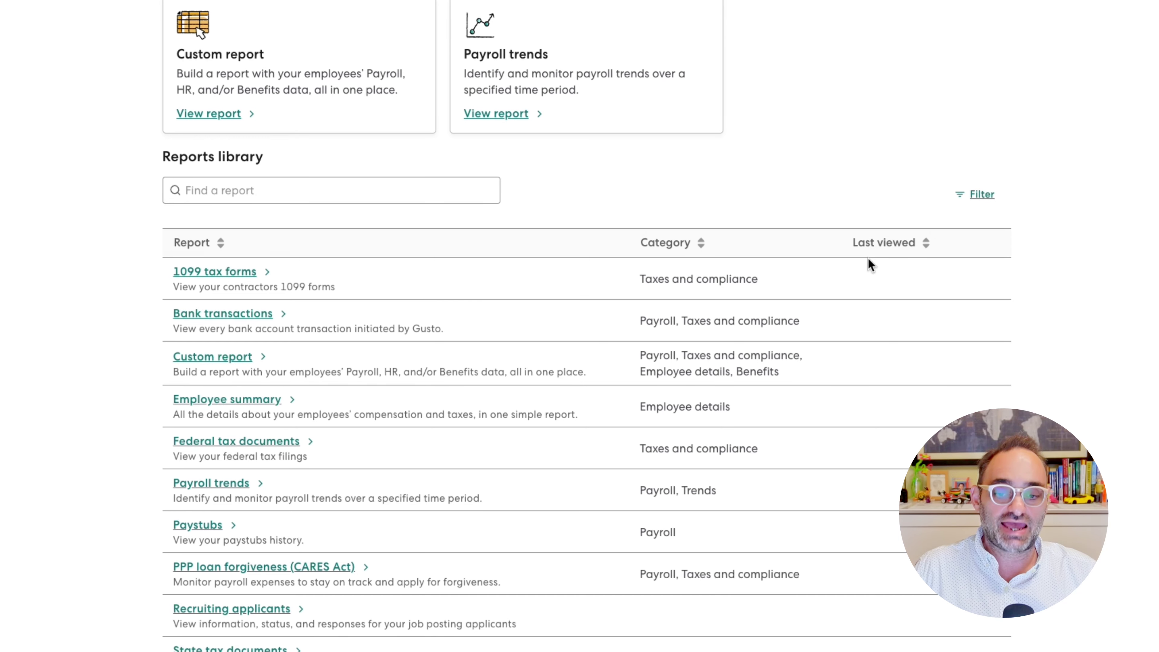
pyautogui.scroll(-1, 628, 318)
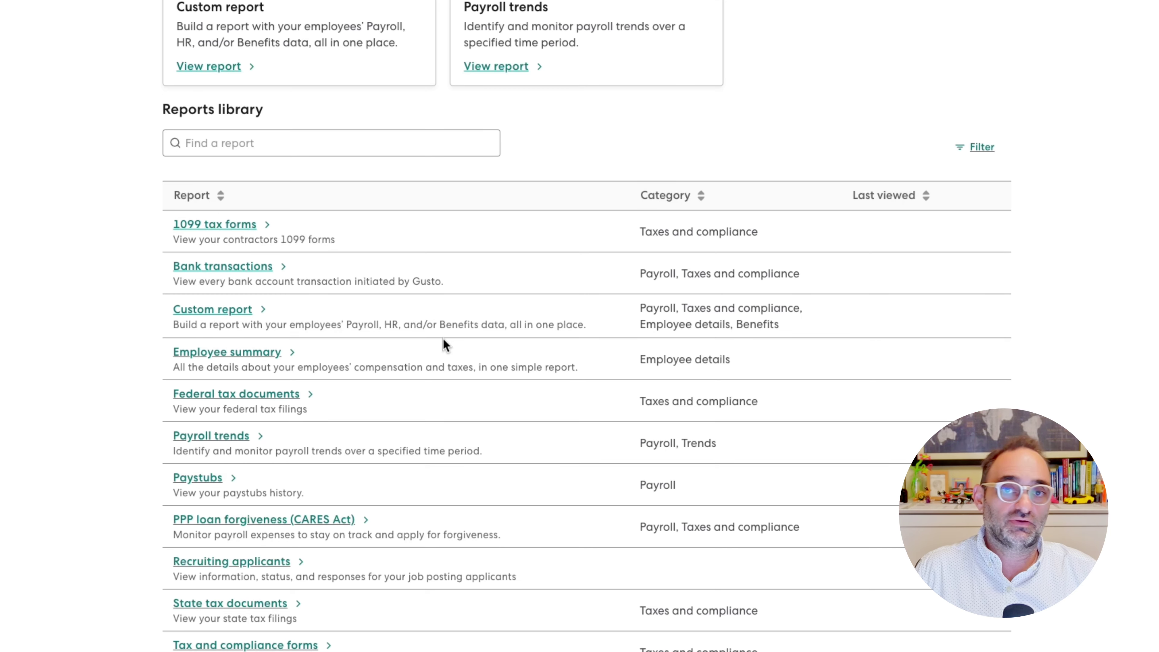
pyautogui.scroll(1, 445, 340)
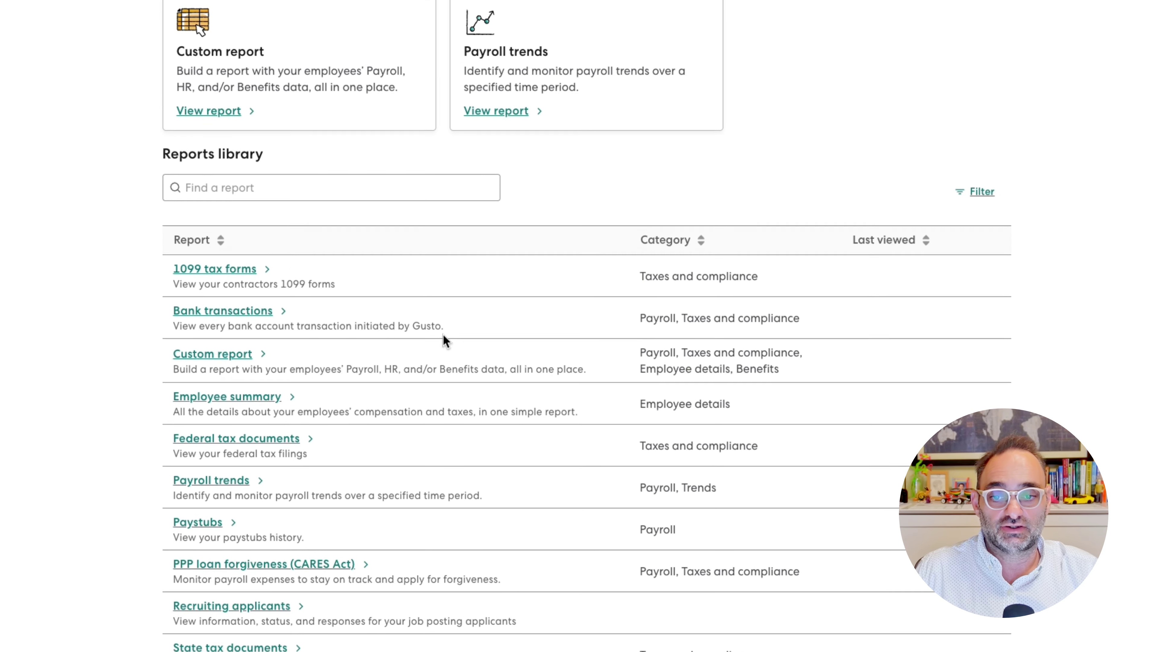
pyautogui.scroll(-1, 445, 339)
pyautogui.scroll(1, 347, 144)
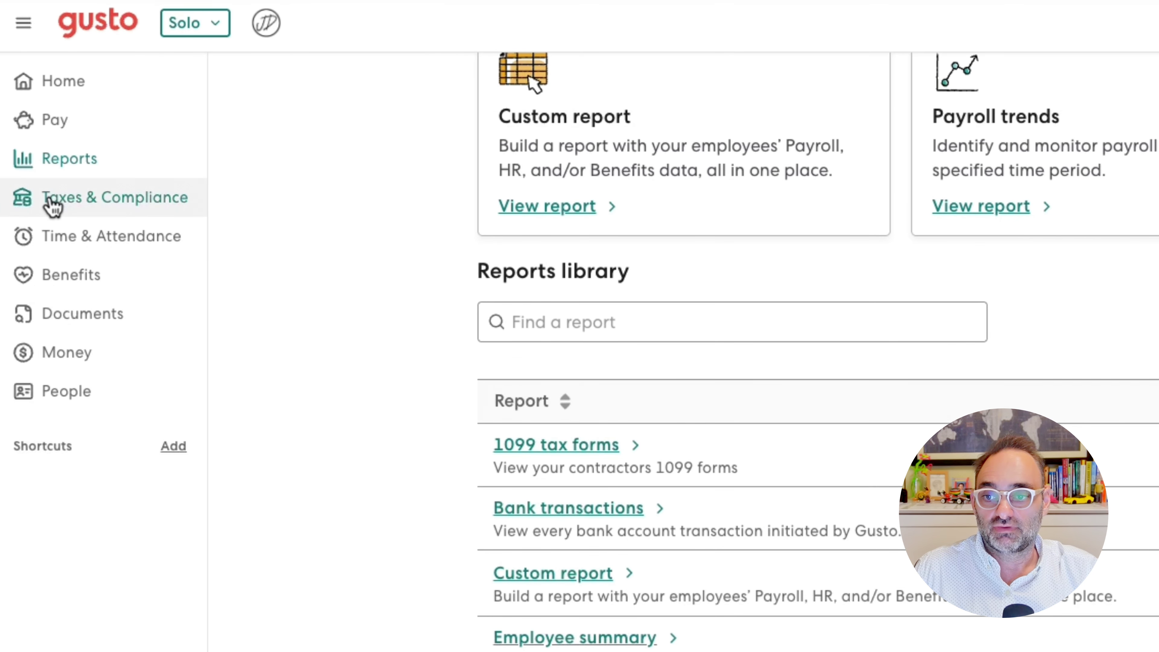
# View the tax setup, tax documents and tax credits pages of the Taxes & Compliance section
pyautogui.click(52, 205)
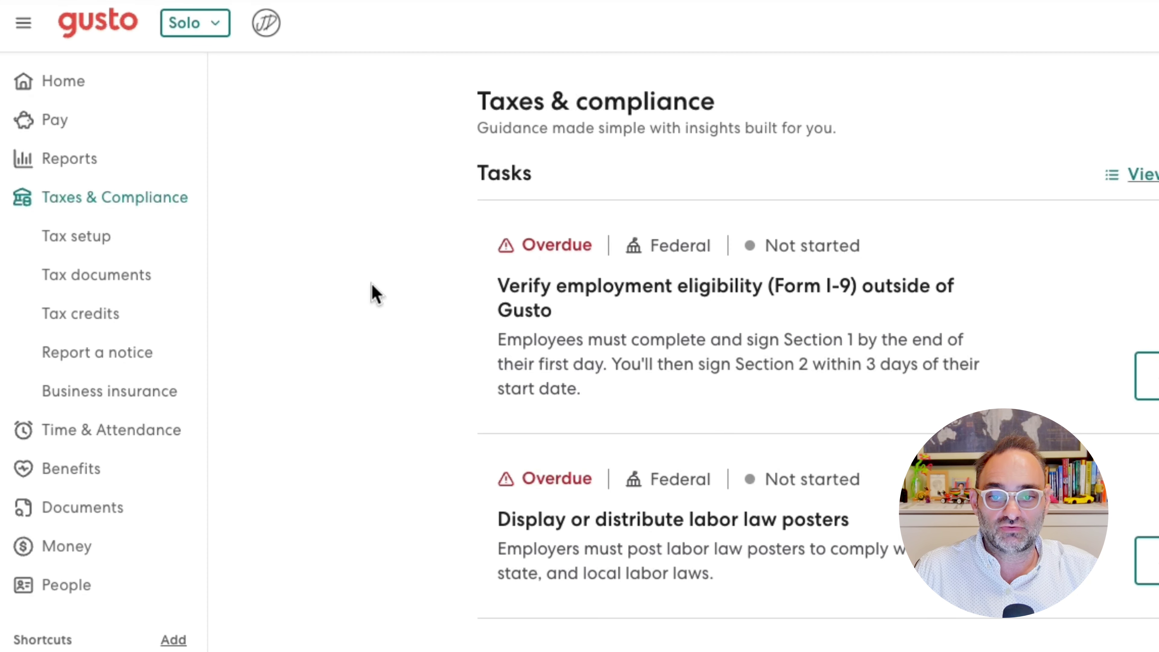
pyautogui.click(94, 239)
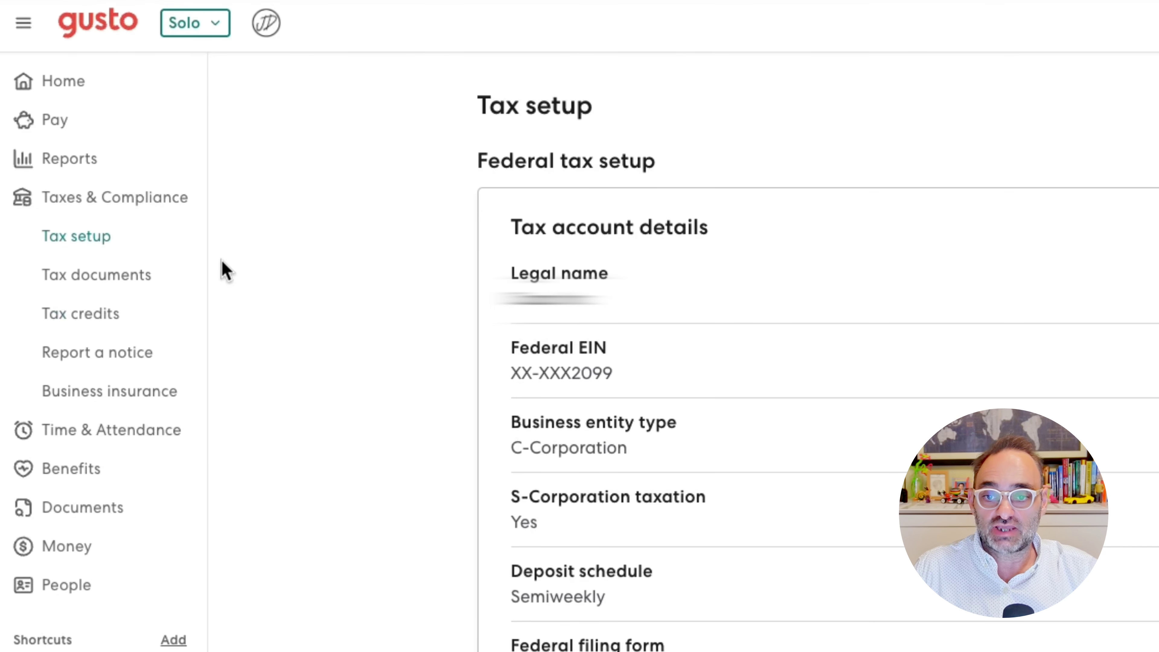
pyautogui.click(137, 280)
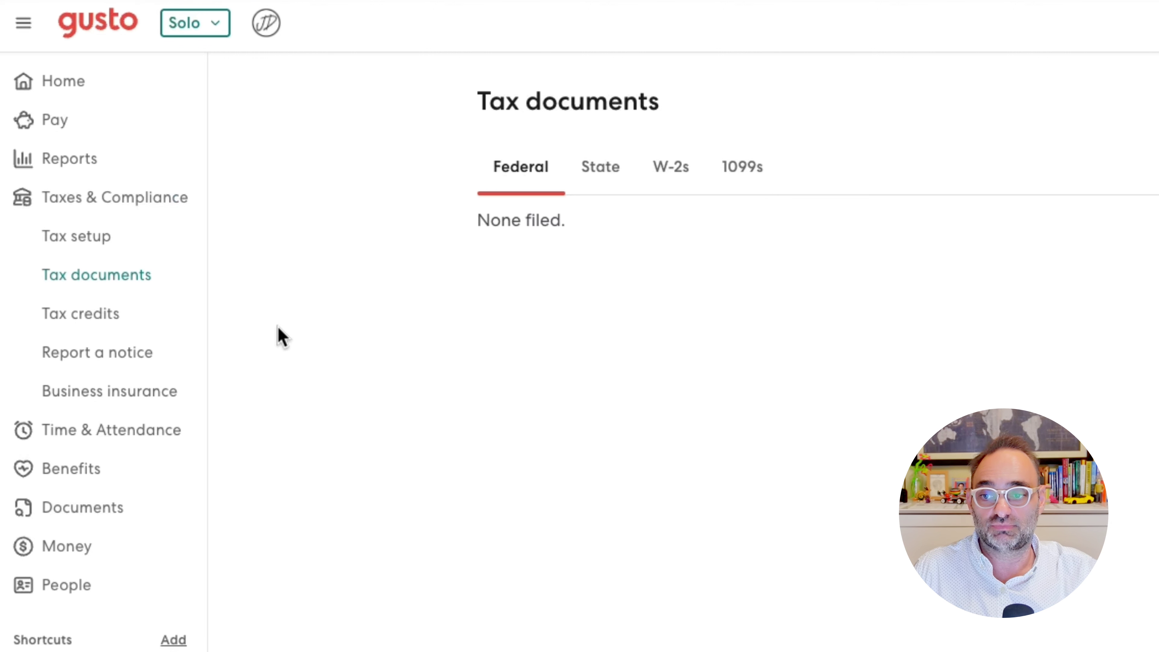
pyautogui.click(116, 315)
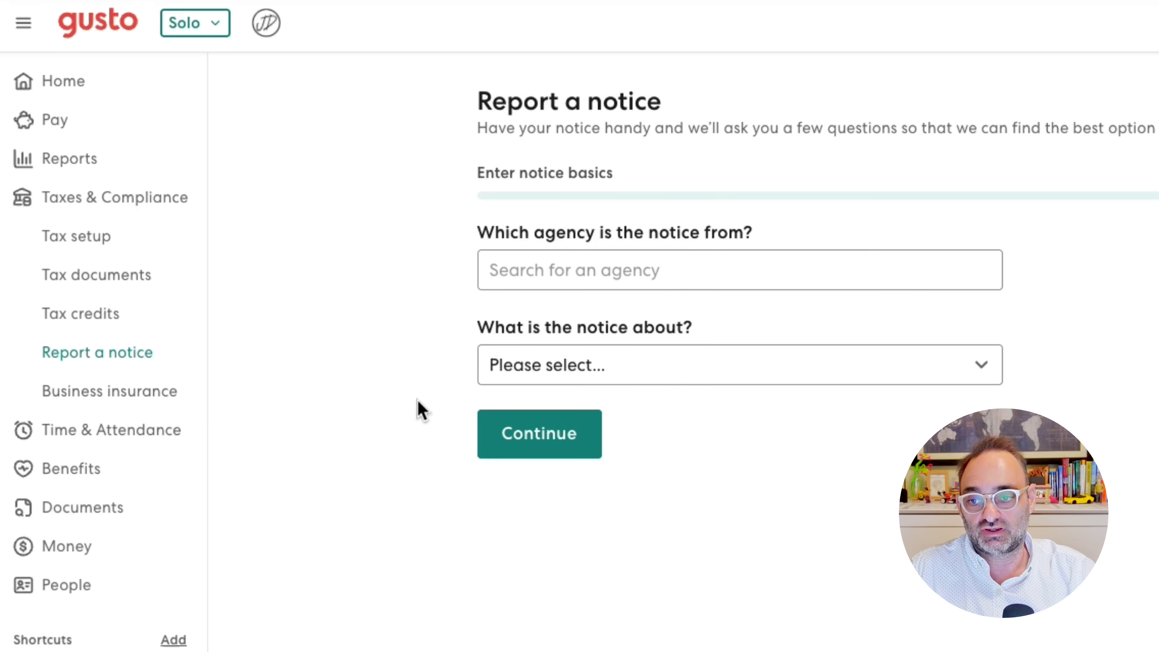
# Open the Business insurance page and examine its coverage options, current policies and frequently asked questions
pyautogui.click(126, 402)
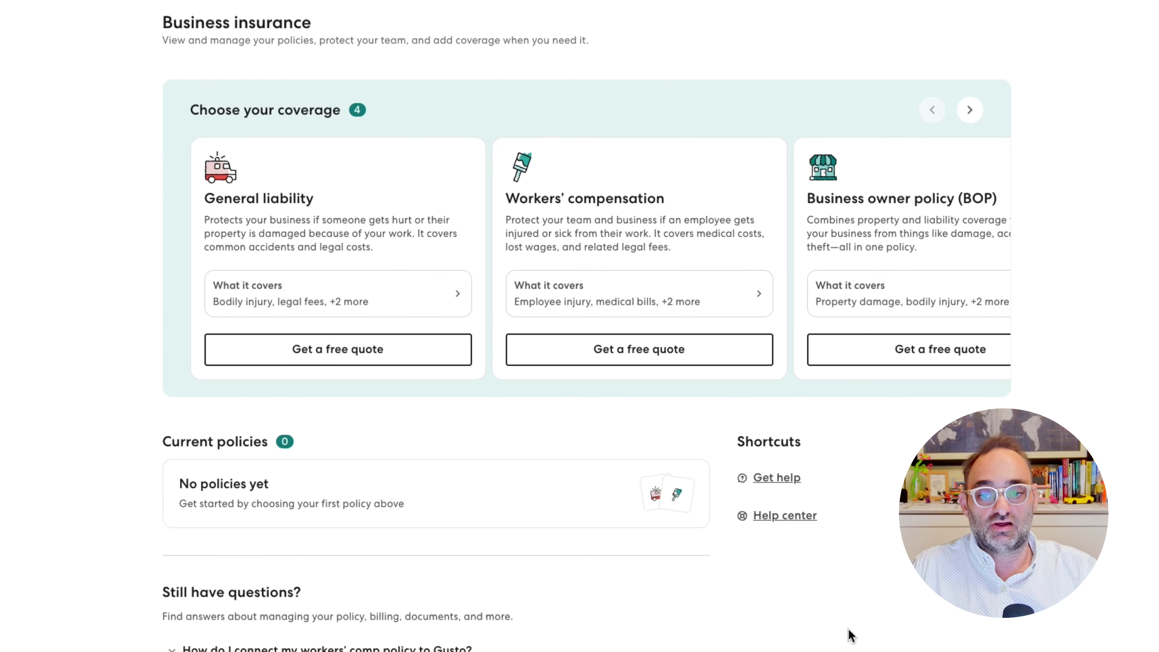
pyautogui.hscroll(3, 554, 207)
pyautogui.hscroll(3, 555, 207)
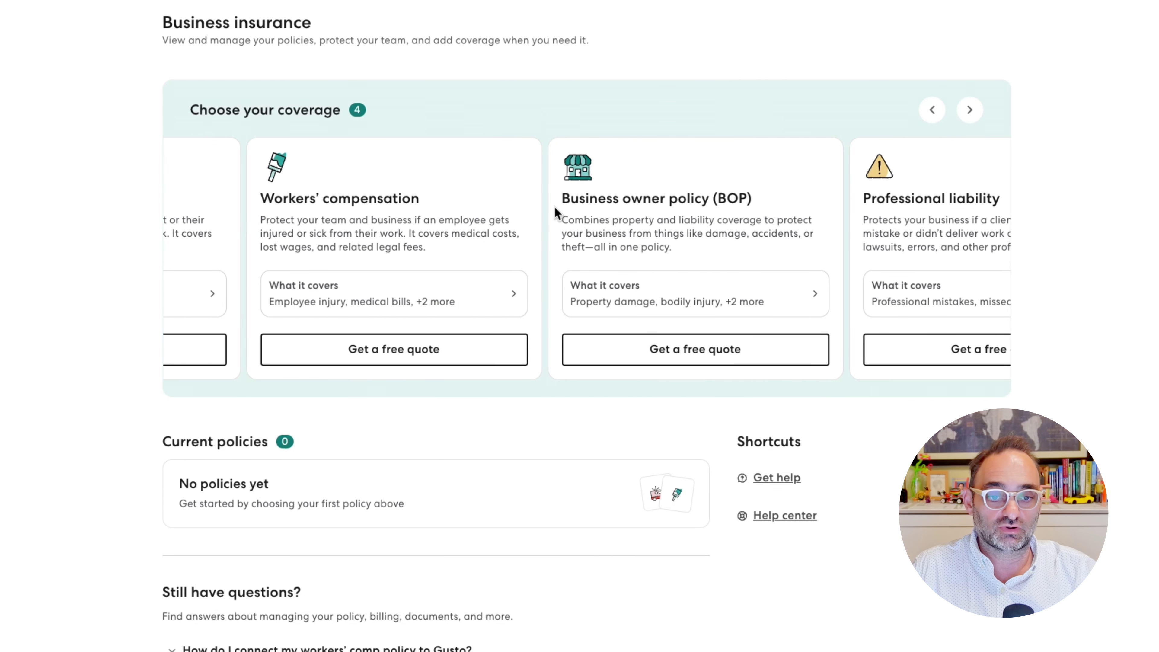
pyautogui.hscroll(3, 554, 206)
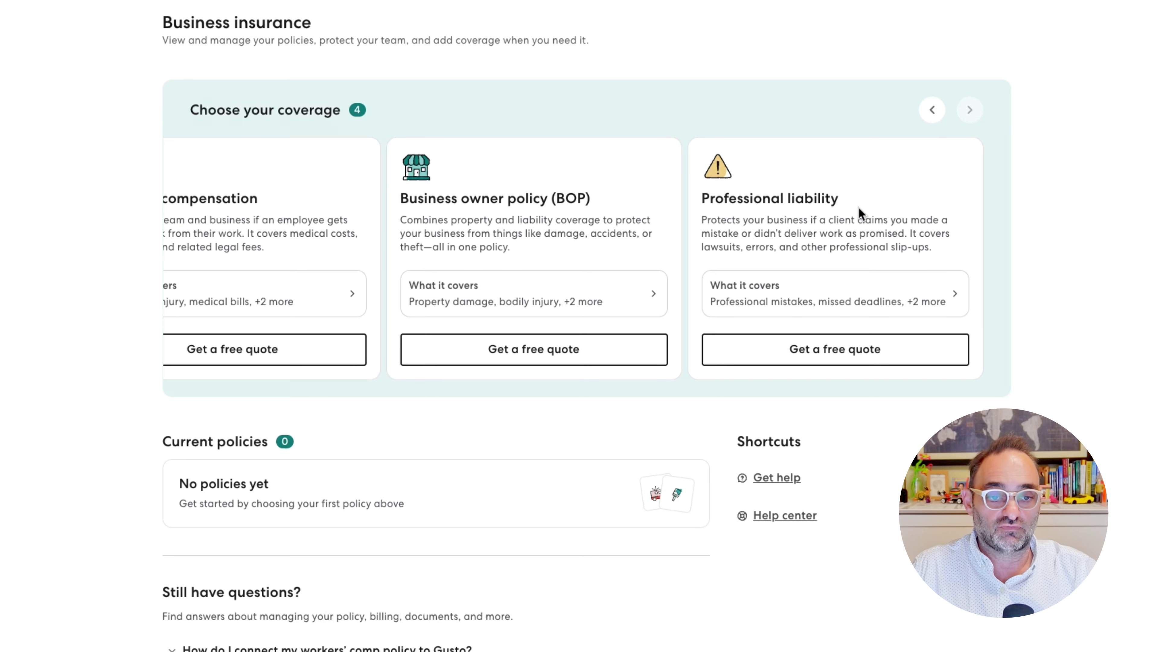
pyautogui.hscroll(-9, 866, 206)
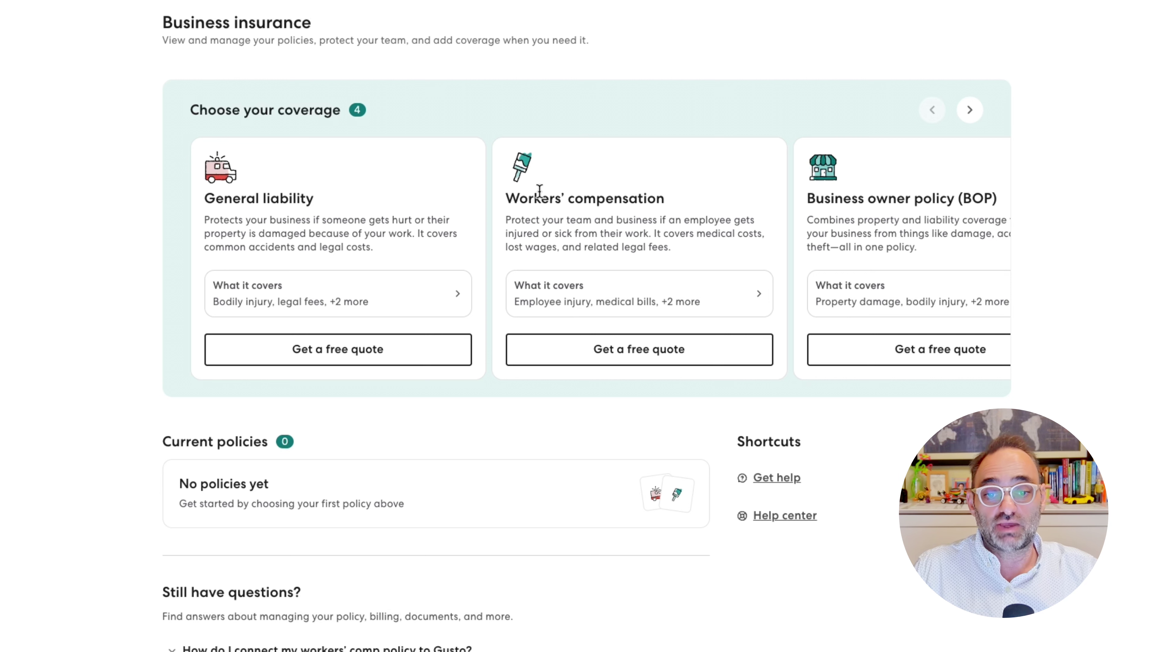
pyautogui.hscroll(5, 899, 181)
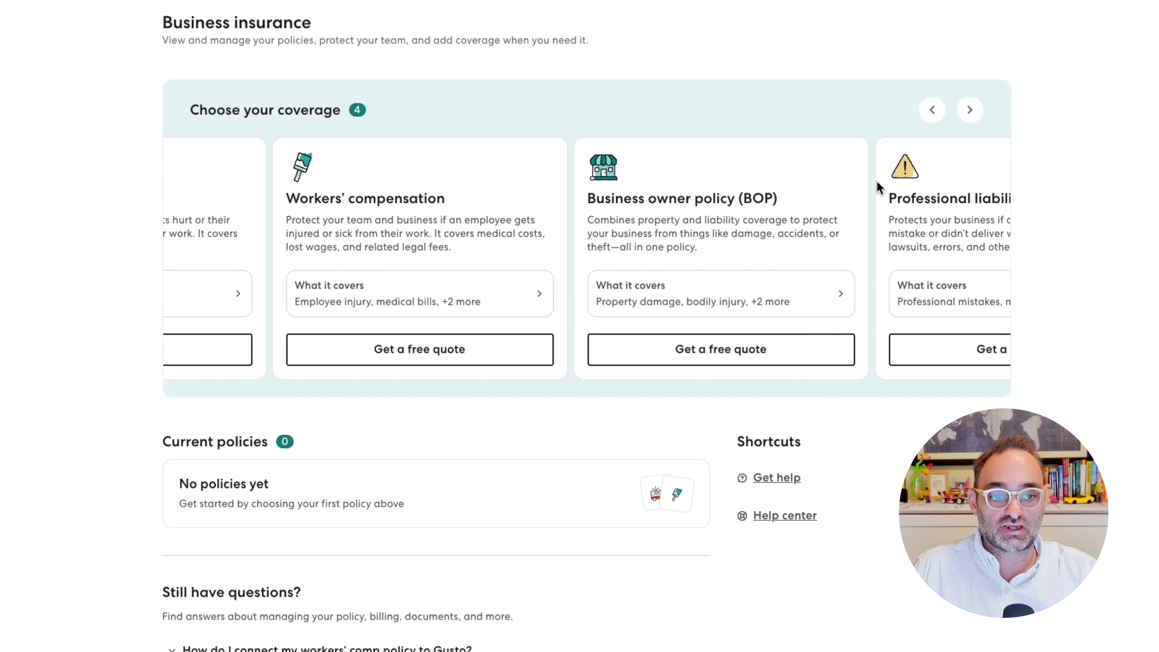
pyautogui.hscroll(-5, 876, 181)
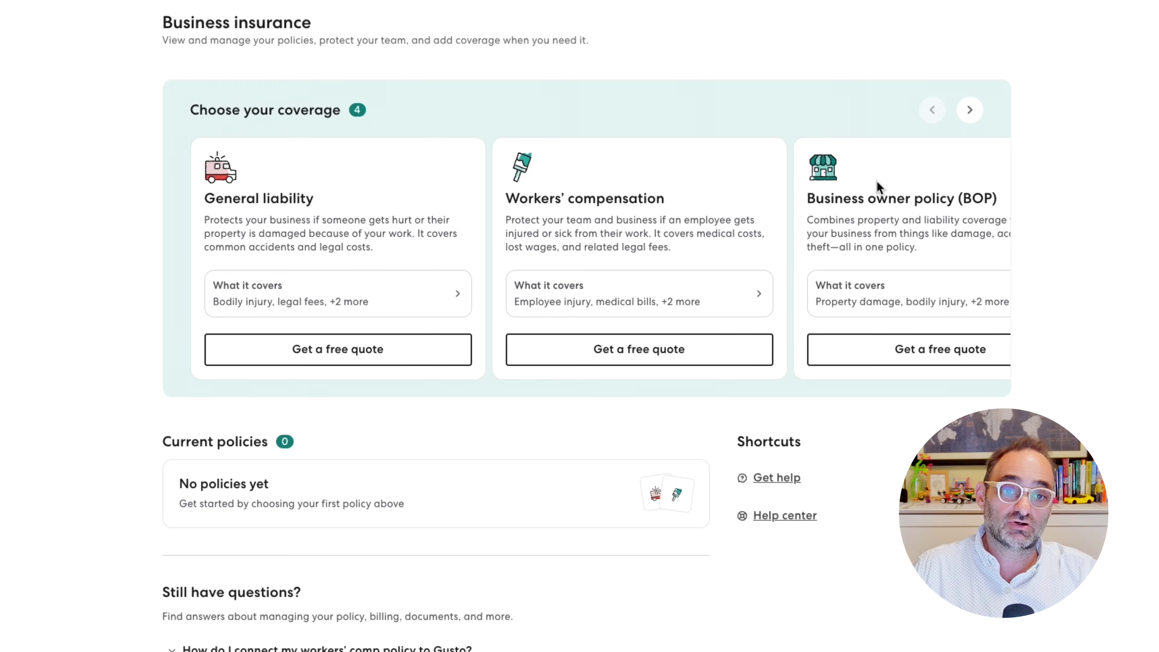
pyautogui.hscroll(3, 647, 185)
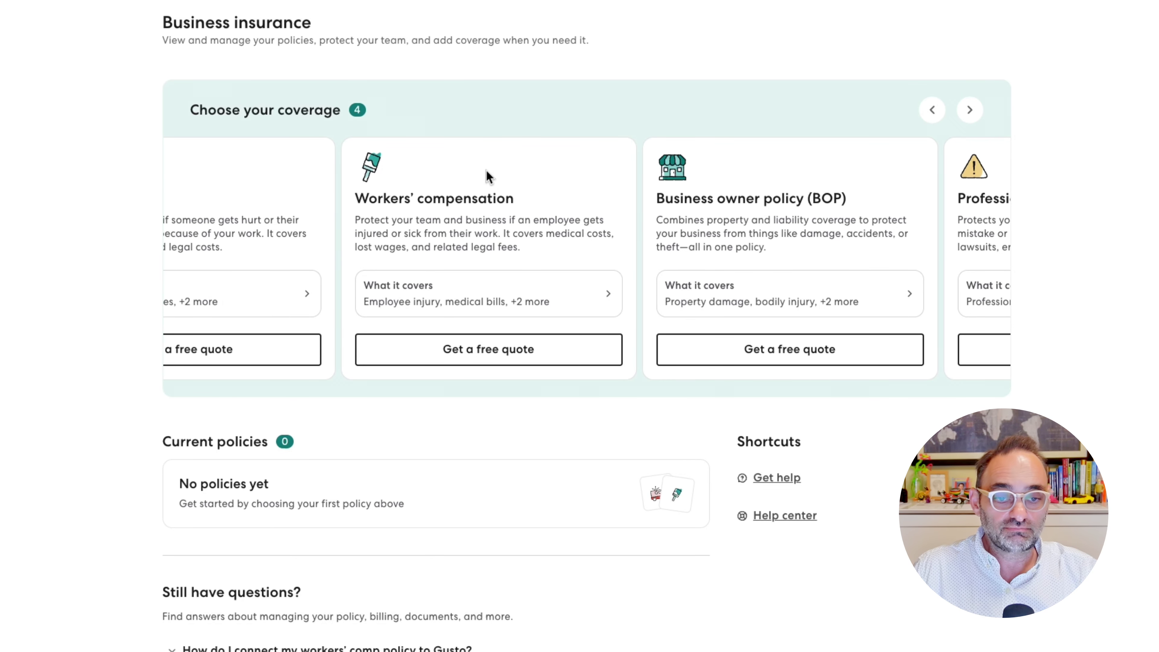
pyautogui.hscroll(2, 486, 170)
pyautogui.hscroll(-5, 486, 170)
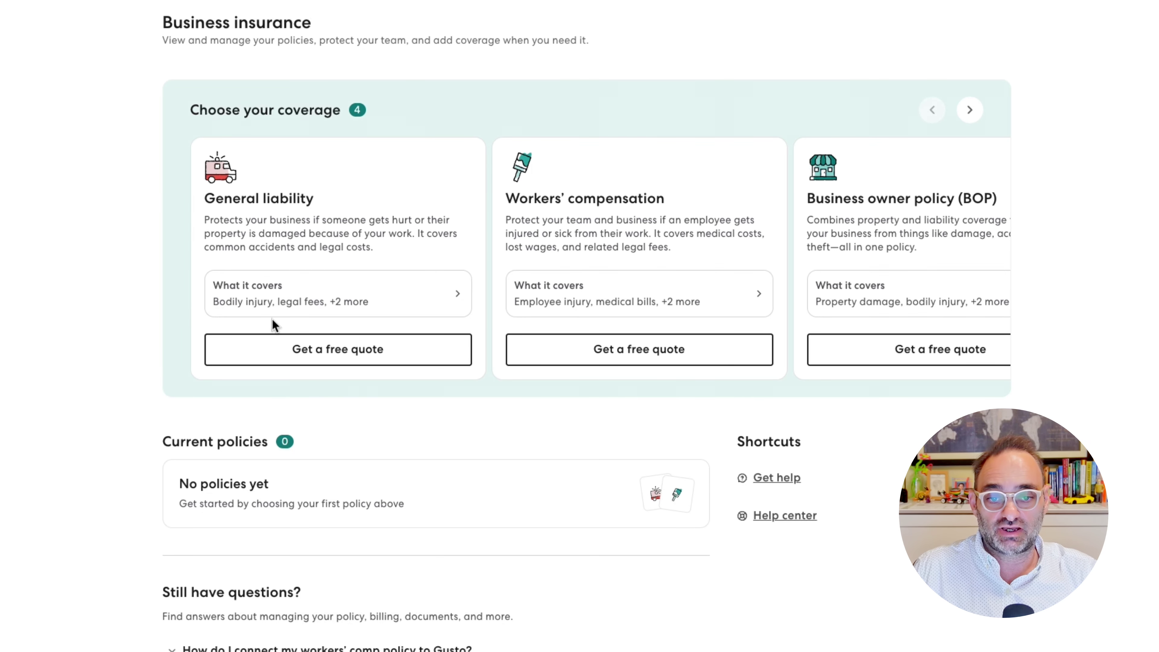
pyautogui.hscroll(5, 385, 247)
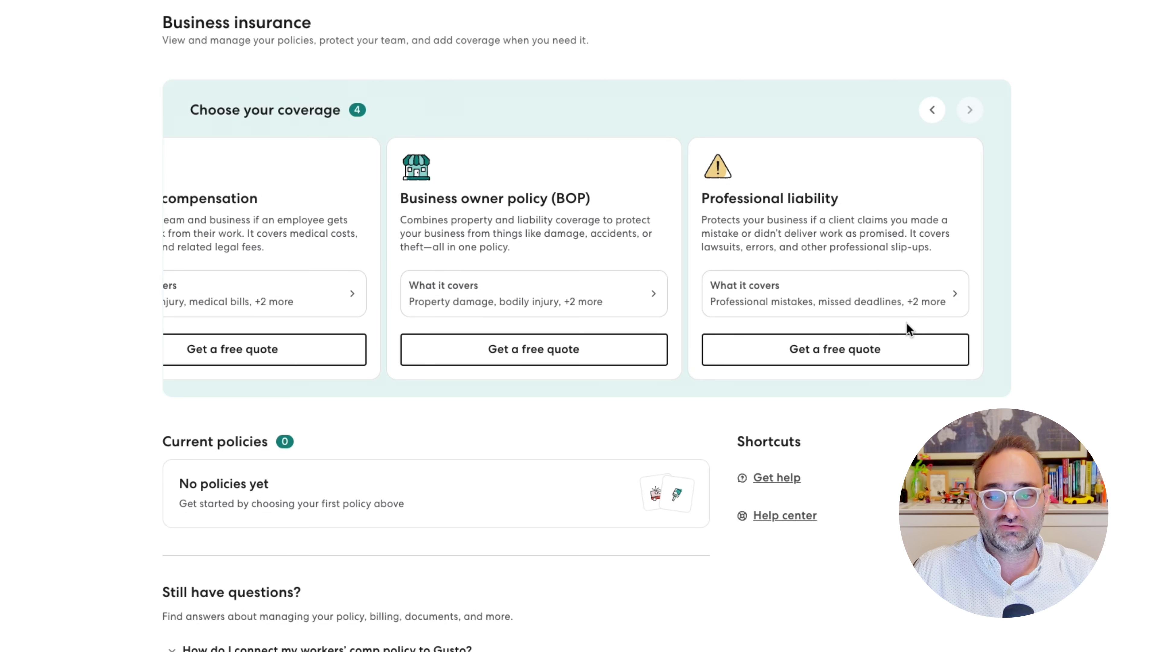
pyautogui.hscroll(-5, 906, 323)
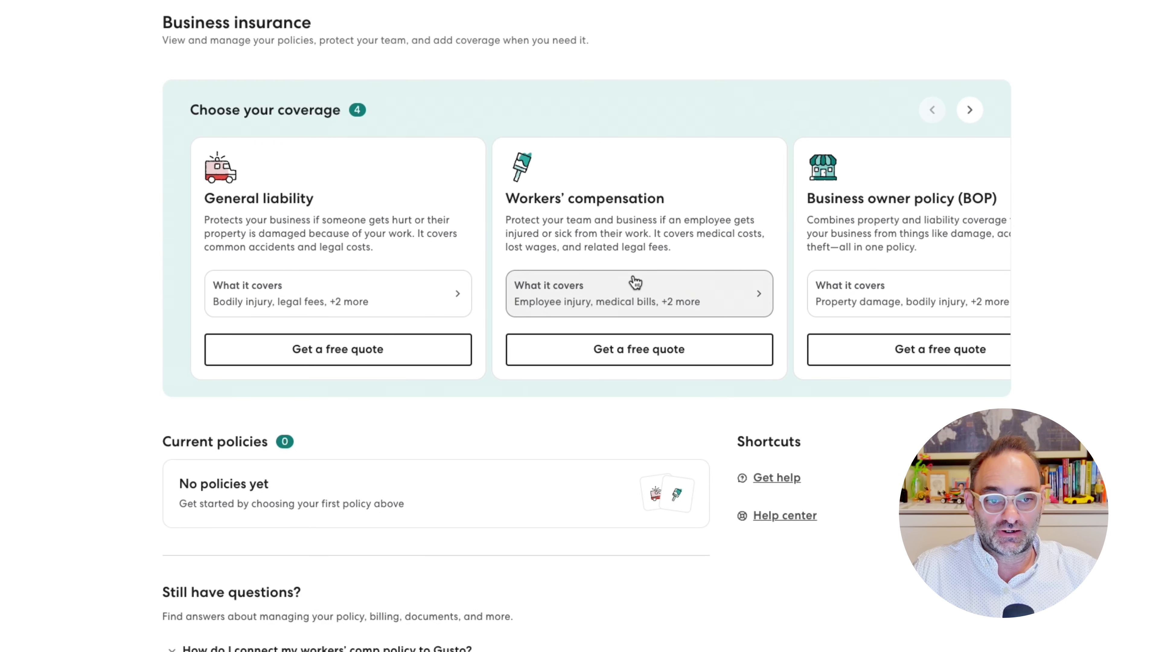
pyautogui.hscroll(5, 636, 283)
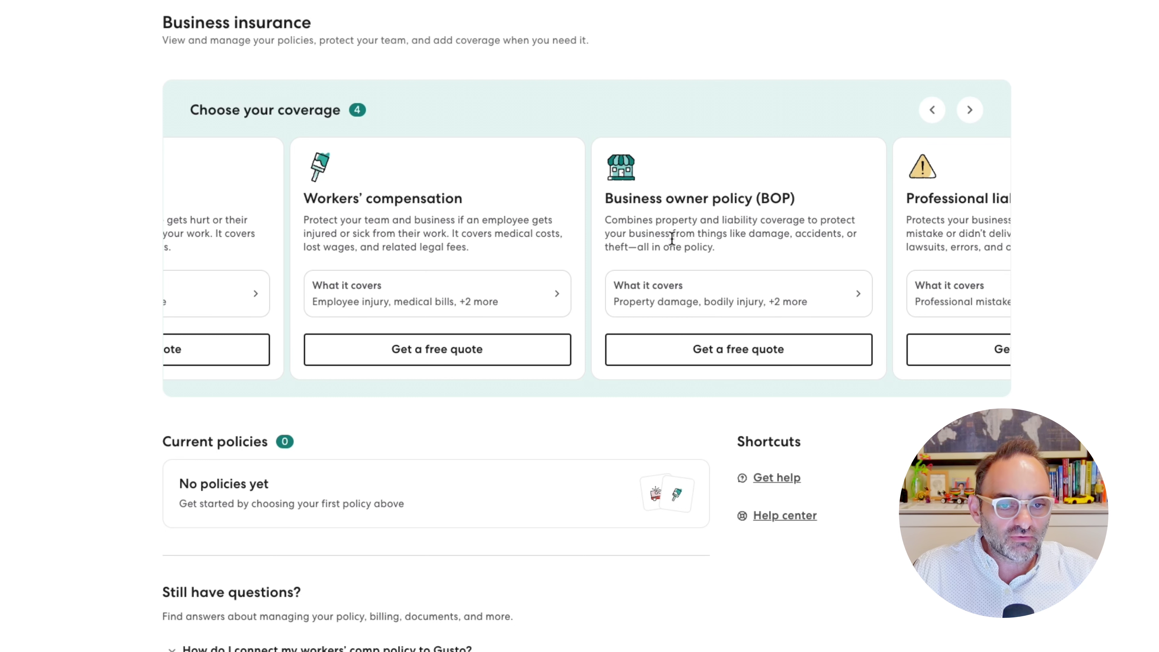
pyautogui.hscroll(-5, 681, 240)
pyautogui.scroll(-5, 680, 240)
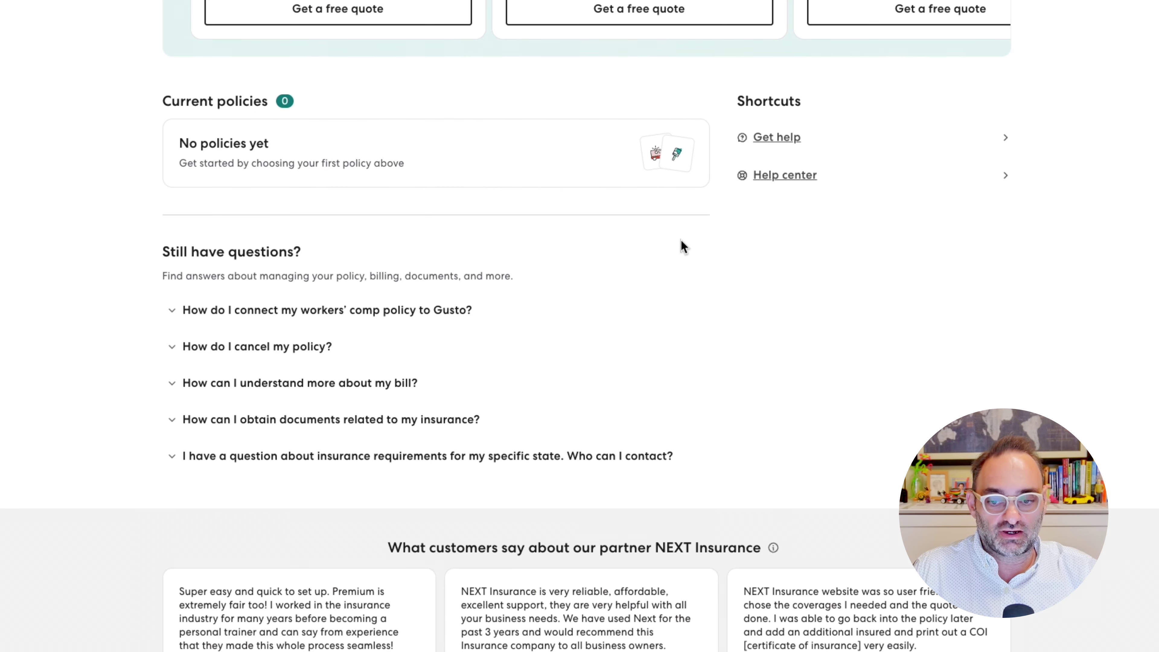
pyautogui.scroll(5, 681, 240)
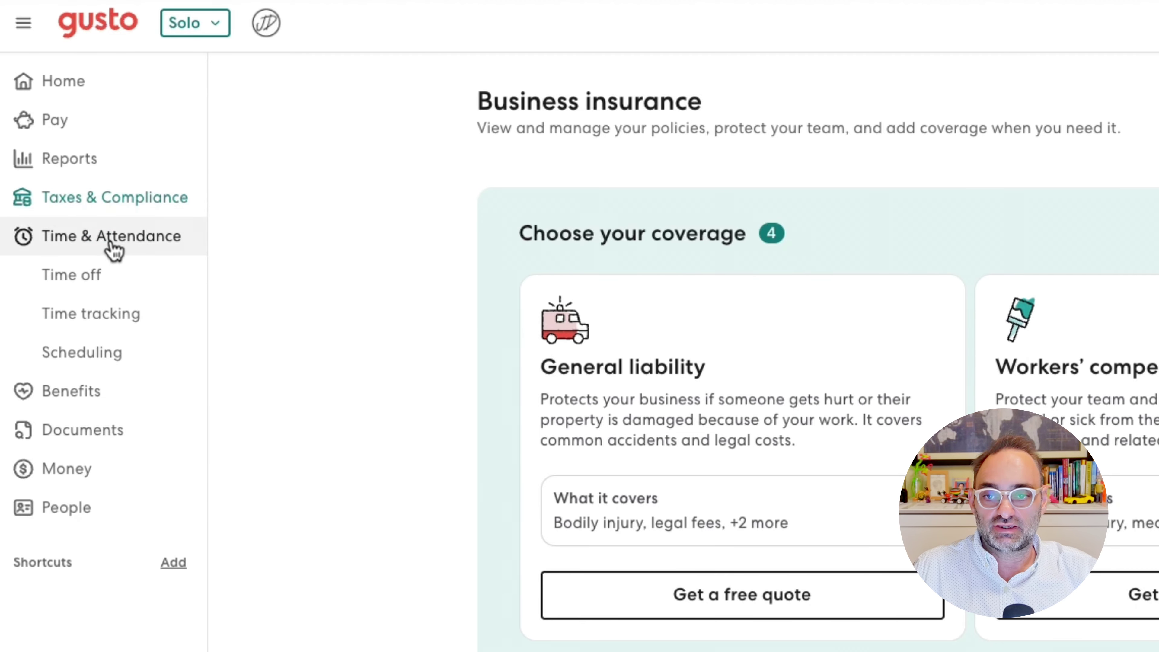
# Review the time off policies, time tracking and scheduling pages of the Time & Attendance section
pyautogui.click(103, 274)
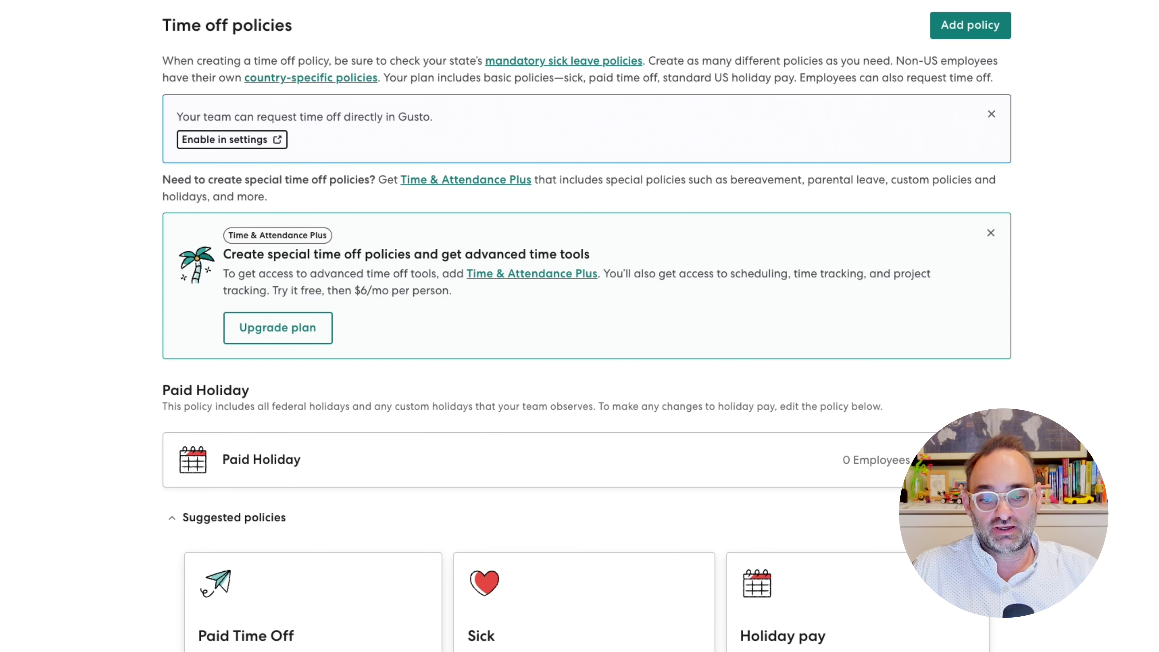
pyautogui.scroll(-3, 484, 316)
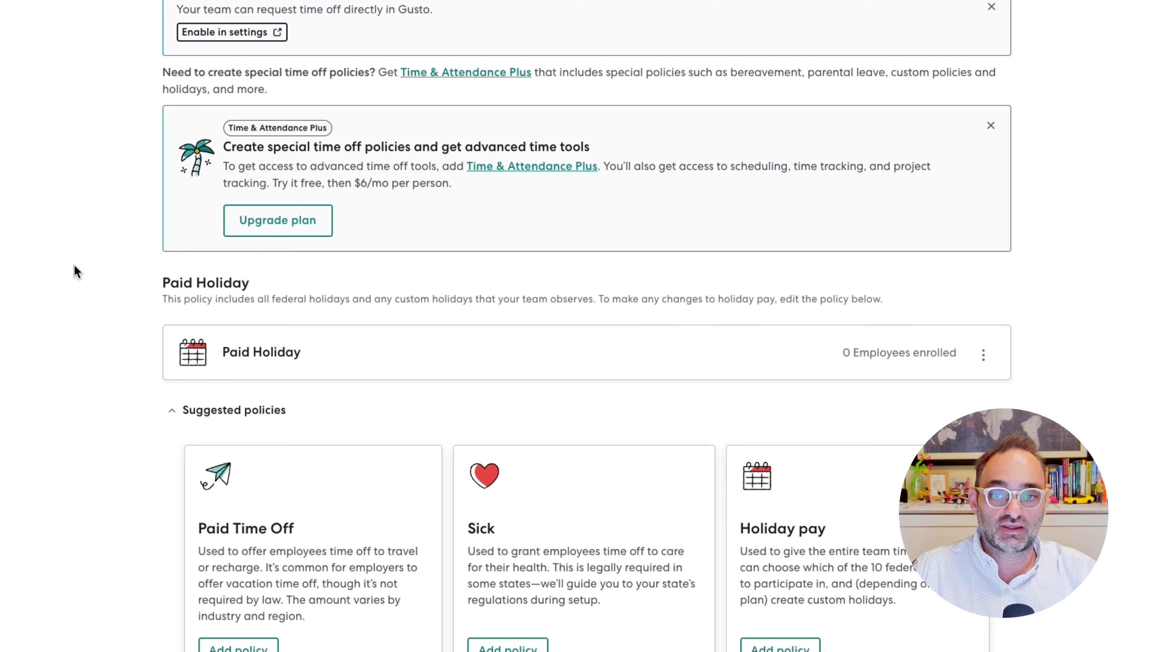
pyautogui.scroll(3, 75, 269)
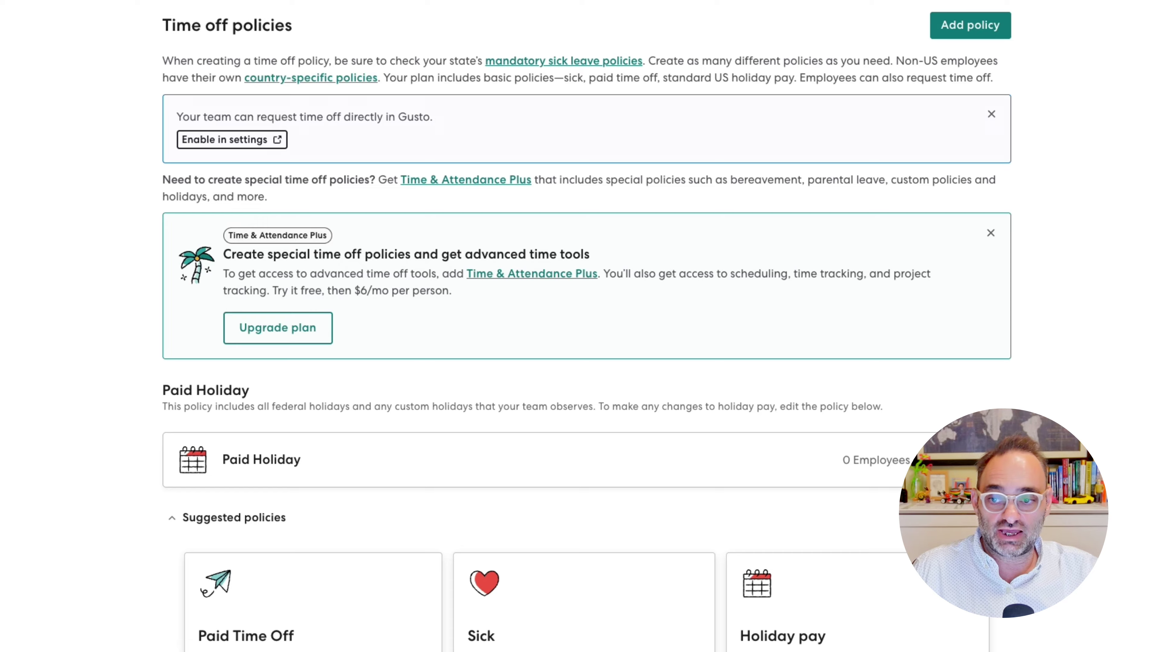
pyautogui.click(80, 320)
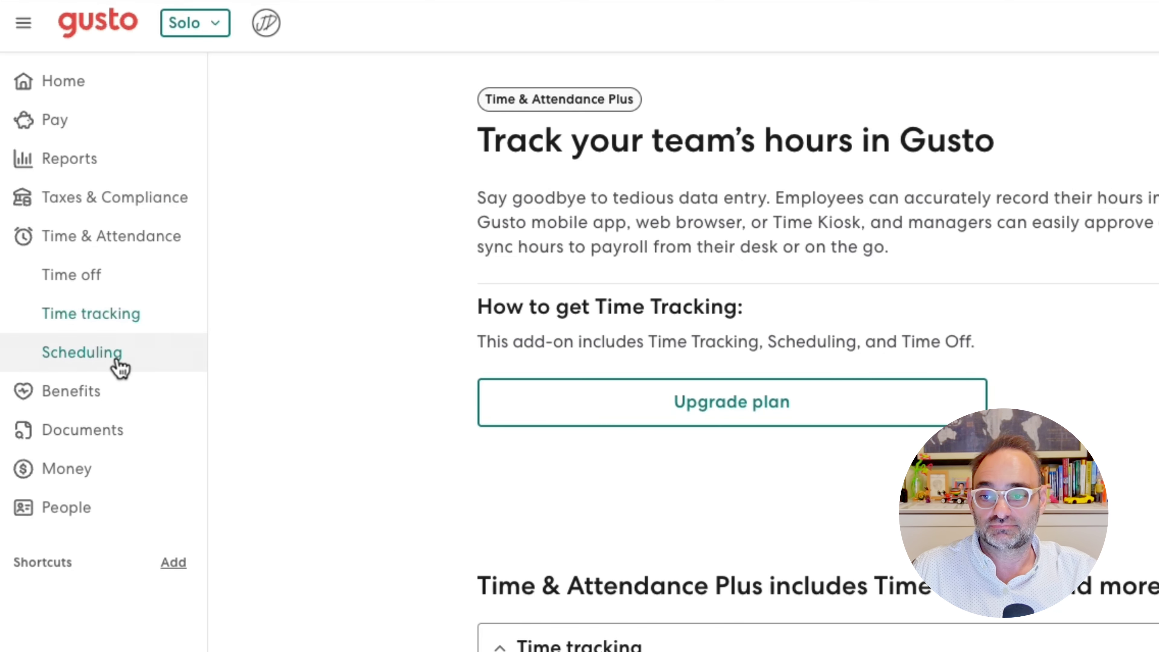
pyautogui.click(118, 362)
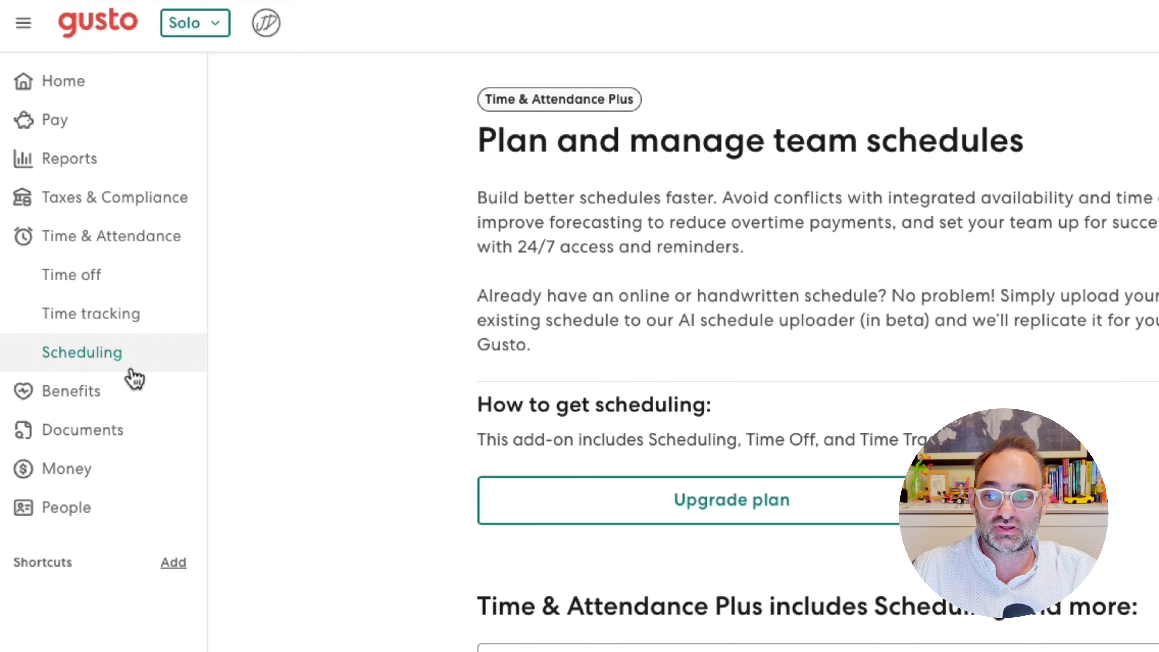
# View the company's Benefits page and the shared team documents
pyautogui.click(100, 404)
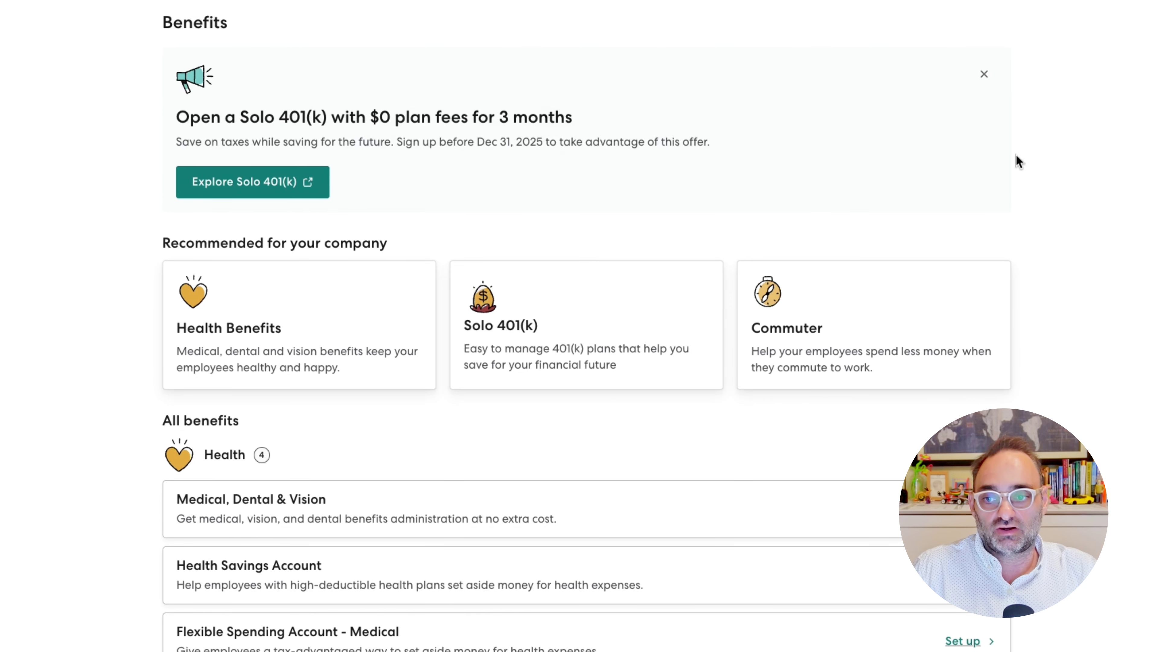
pyautogui.click(111, 325)
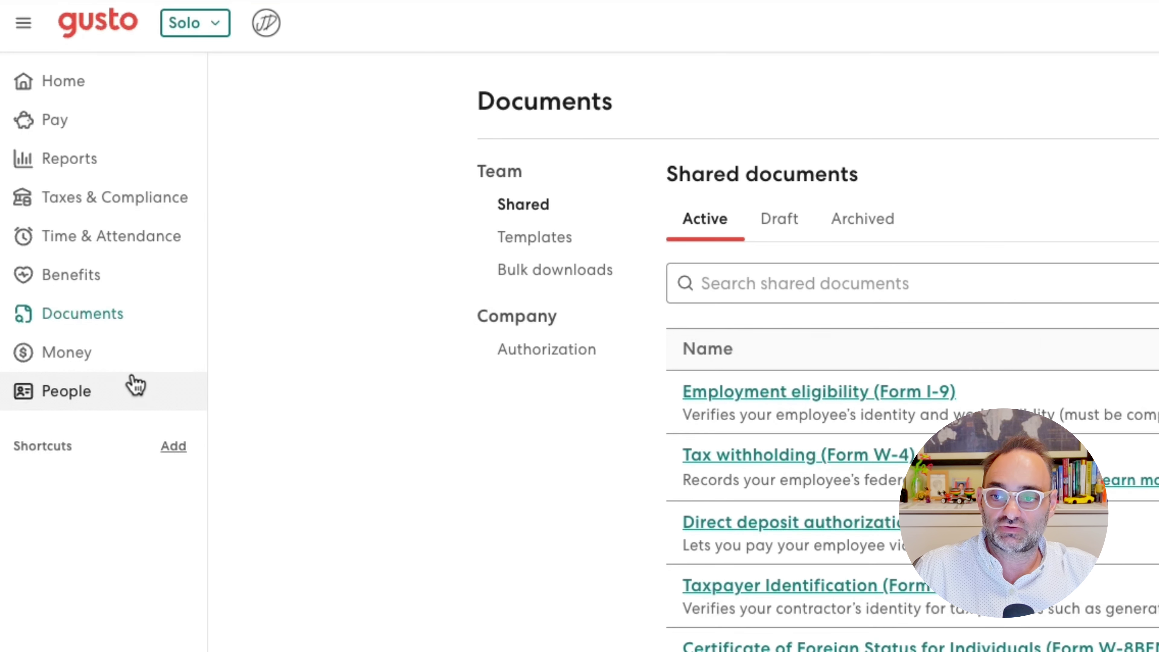
# View the Money section and the company profile's details, tax accounts, plan and billing, and customization settings
pyautogui.click(96, 361)
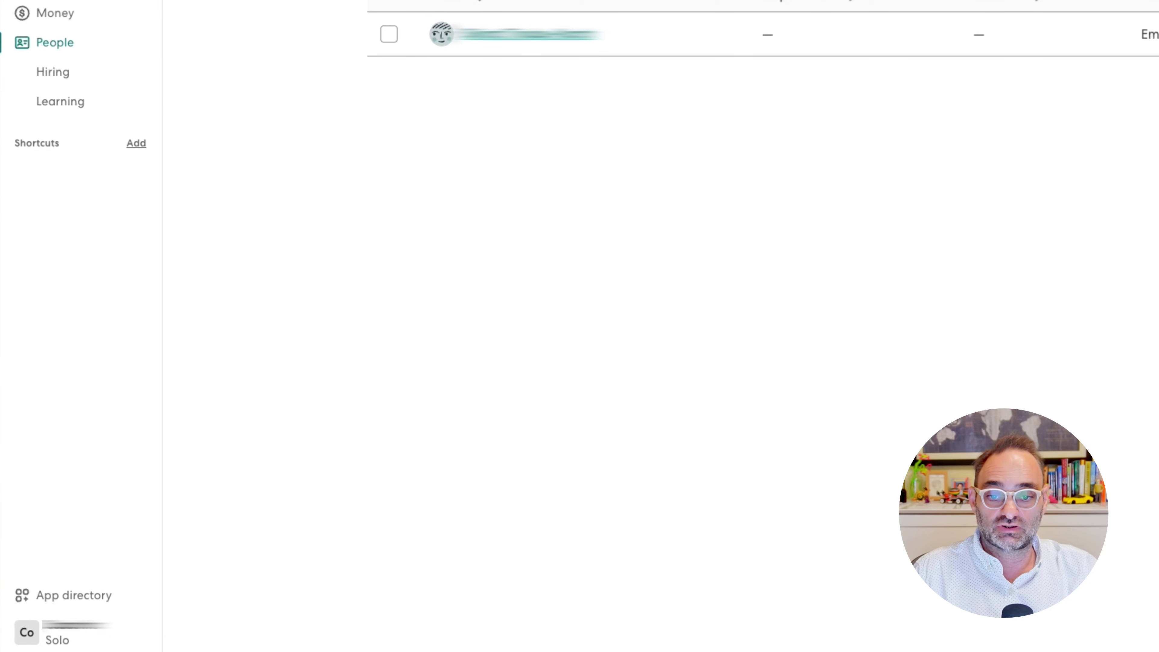
pyautogui.click(55, 637)
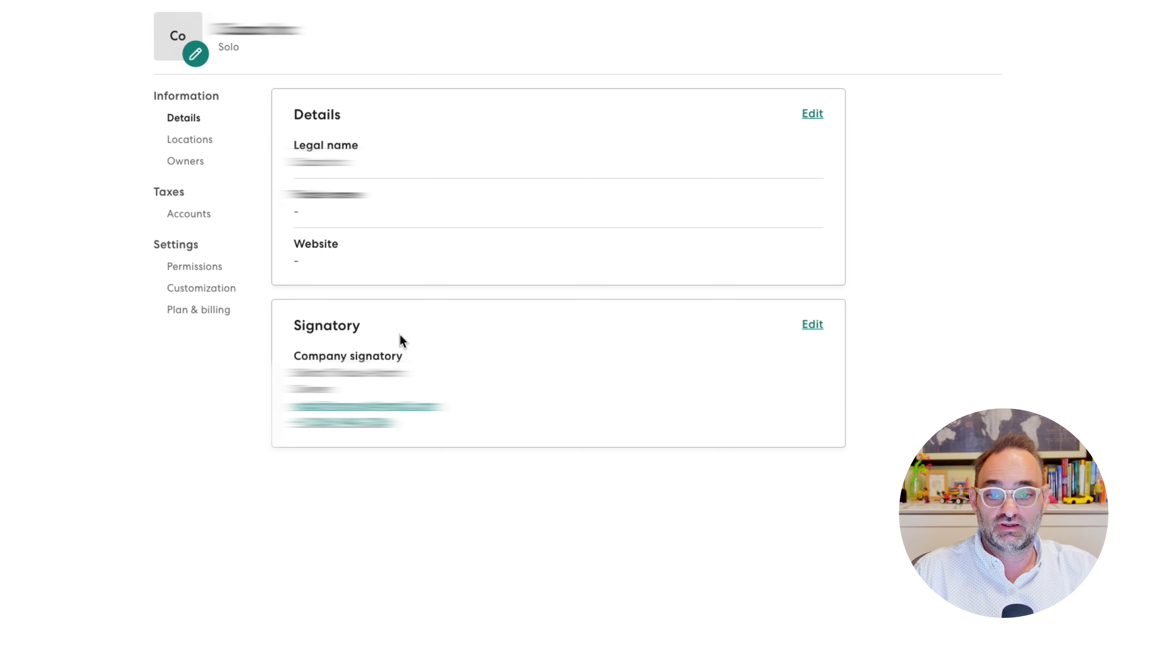
pyautogui.click(190, 218)
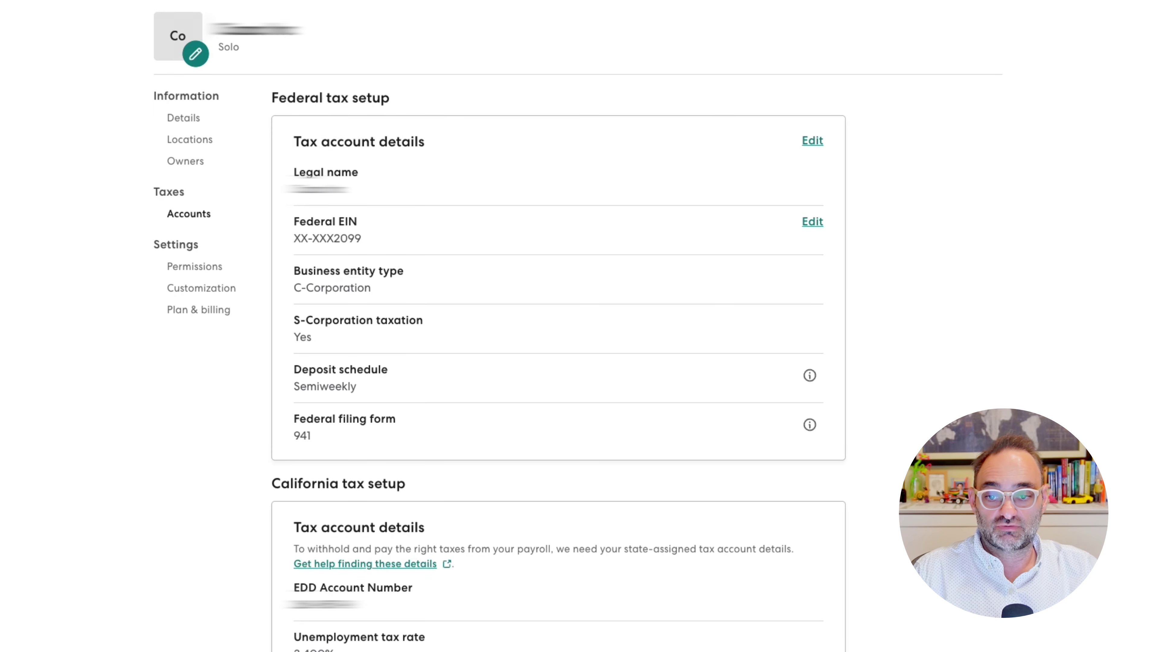
pyautogui.click(204, 310)
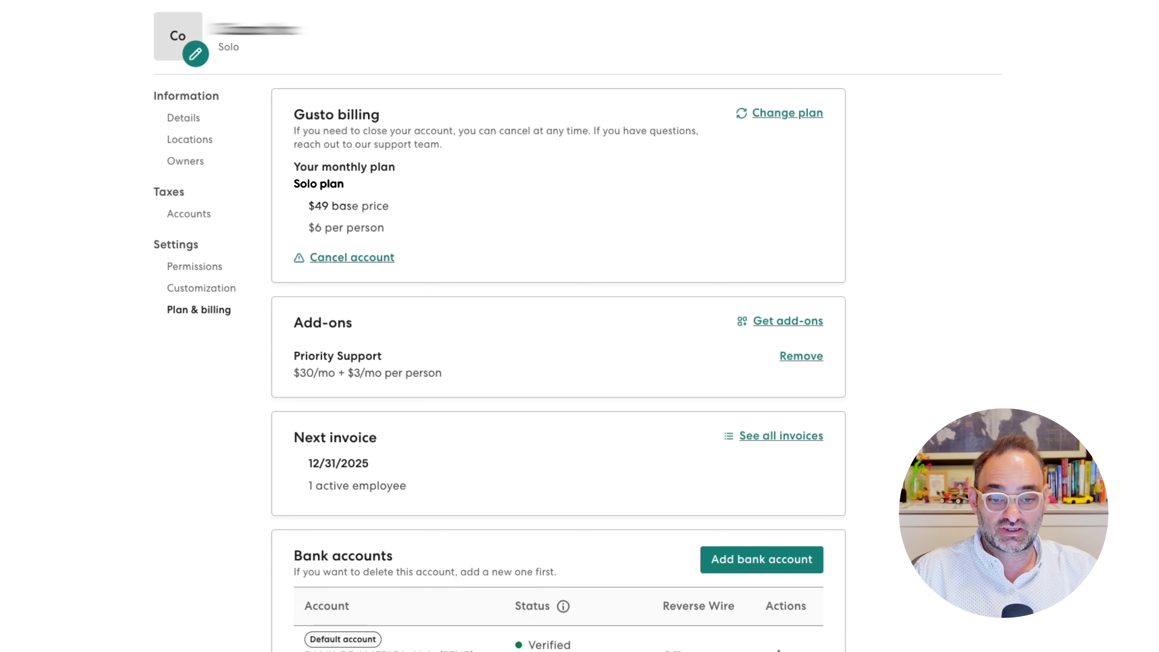
pyautogui.click(216, 290)
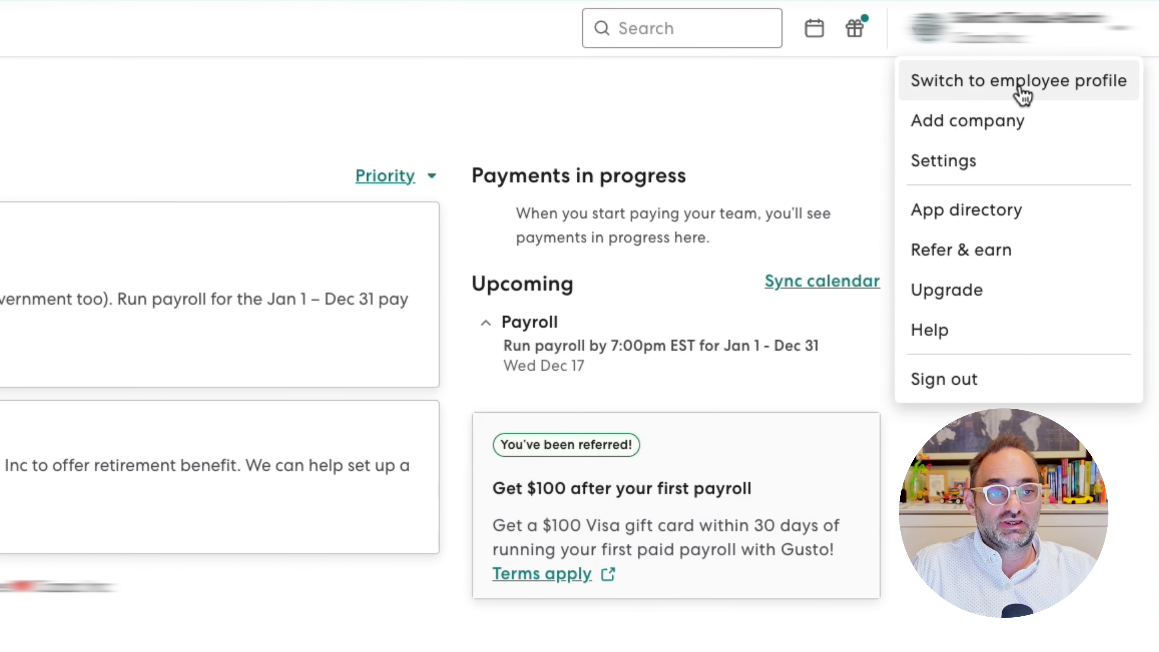
# Switch from the company's admin account to the employee profile
pyautogui.click(1095, 90)
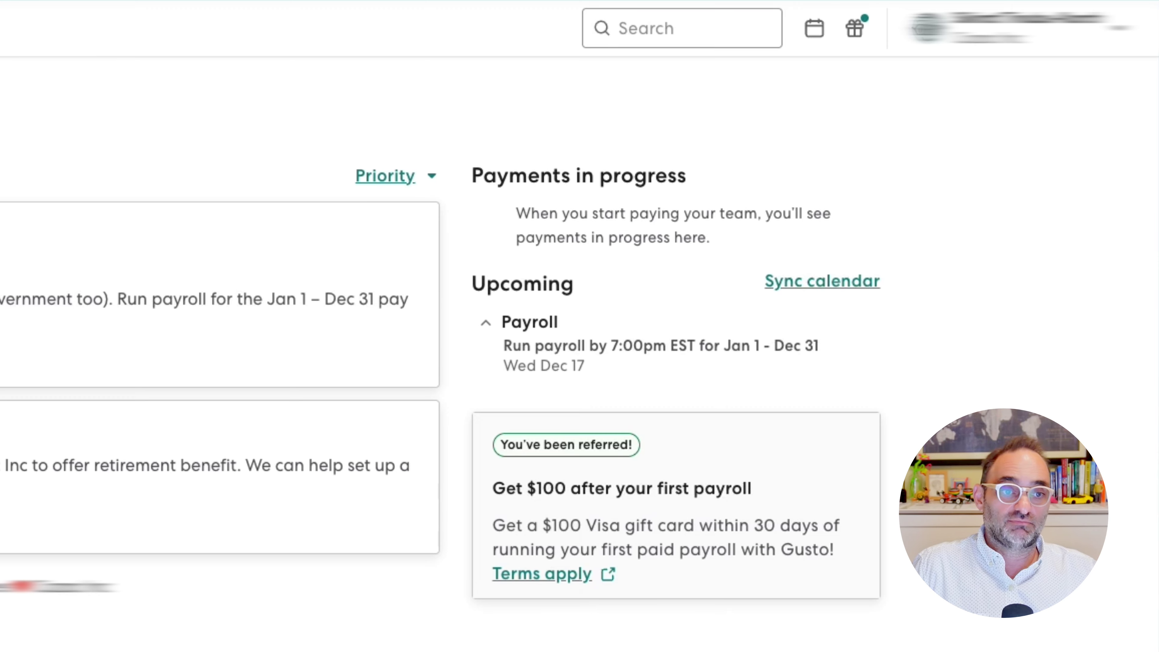
pyautogui.click(1036, 54)
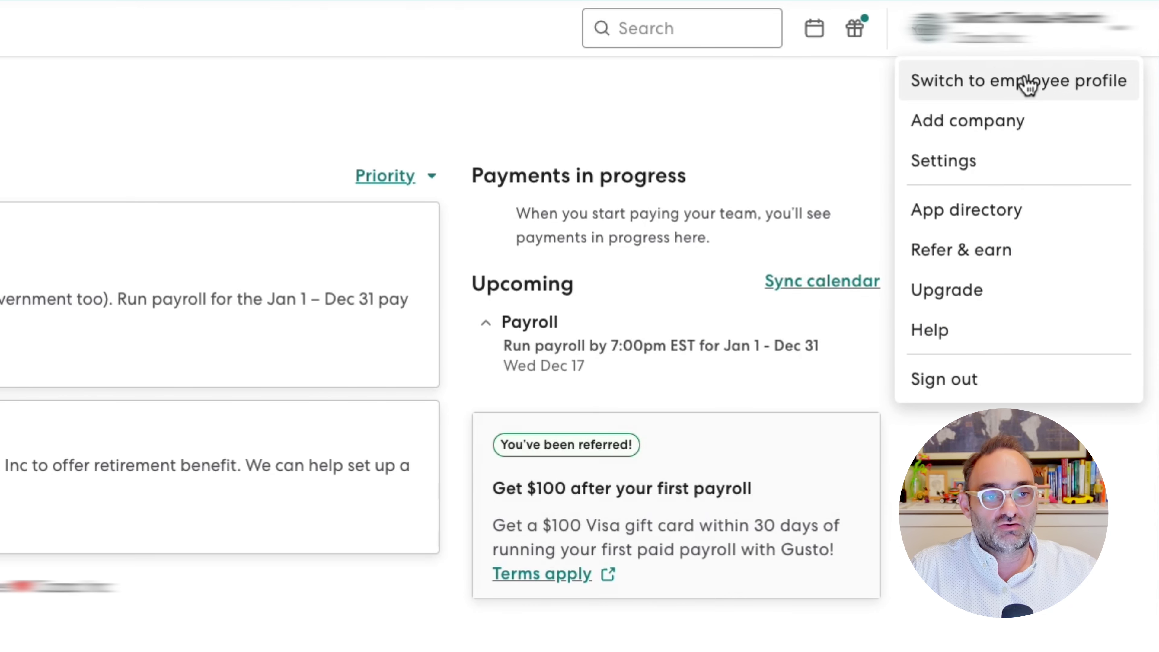
pyautogui.click(1027, 85)
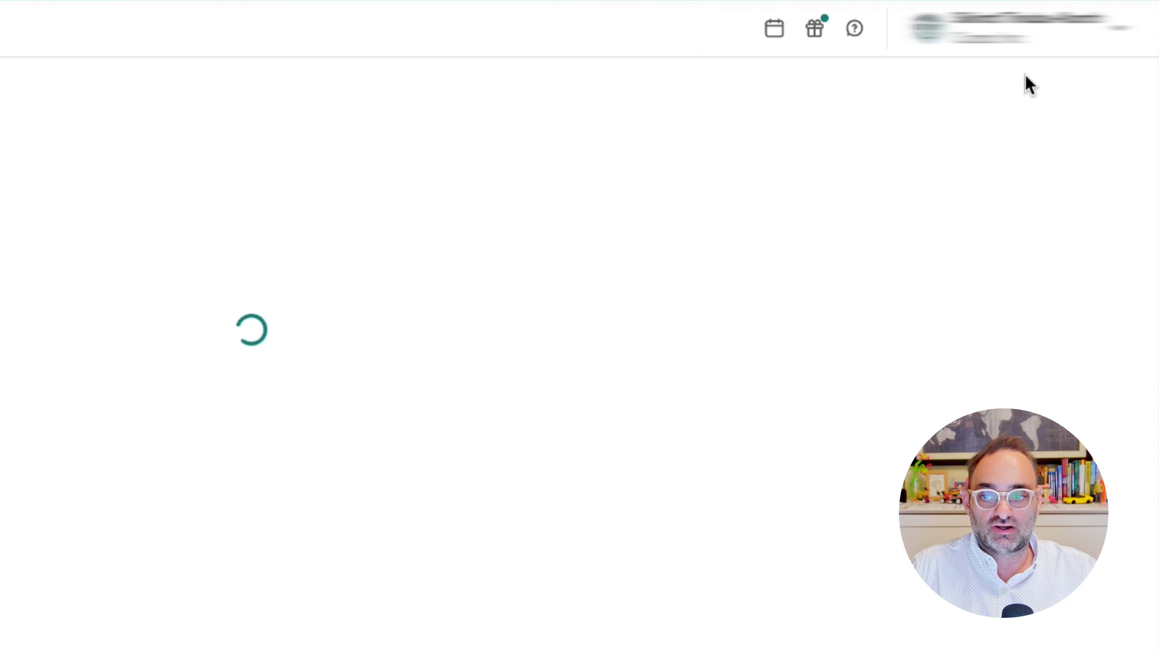